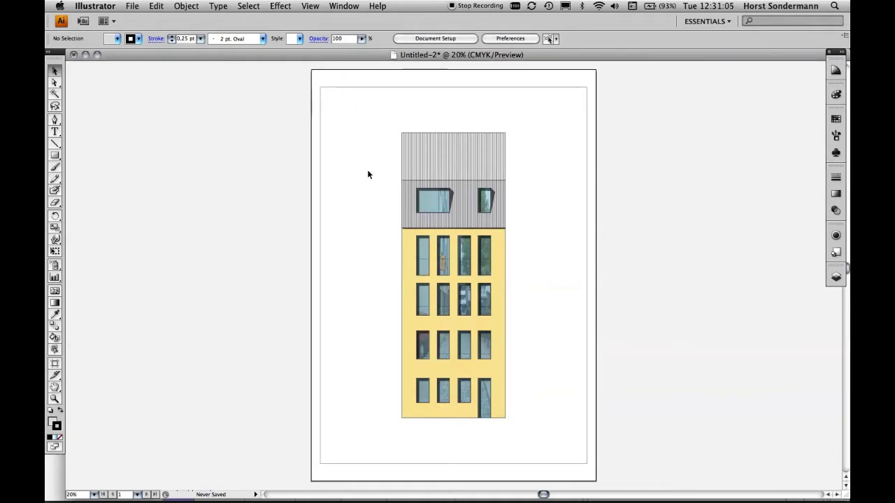
- Show the Layers panel listing the six layers, including Spiegelbild, CAD and Rahmen
{"action": "left_click", "coordinate": [834, 276]}
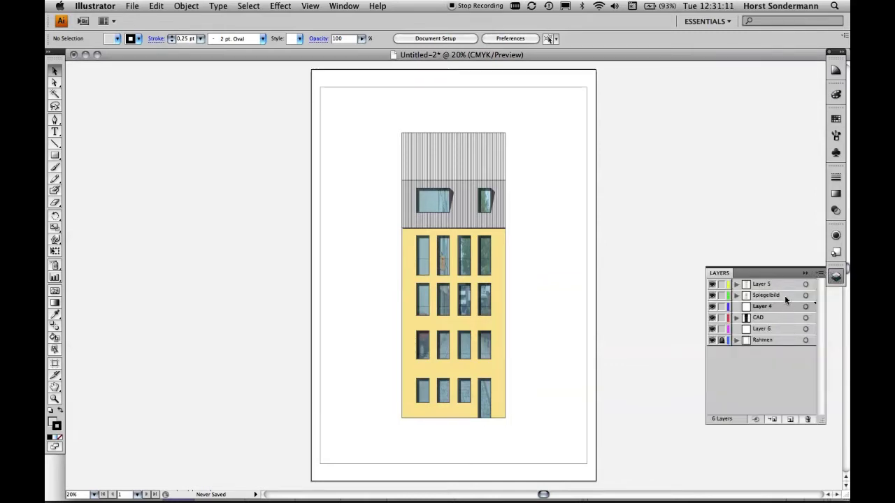
{"action": "left_click", "coordinate": [712, 284], "text": "alt"}
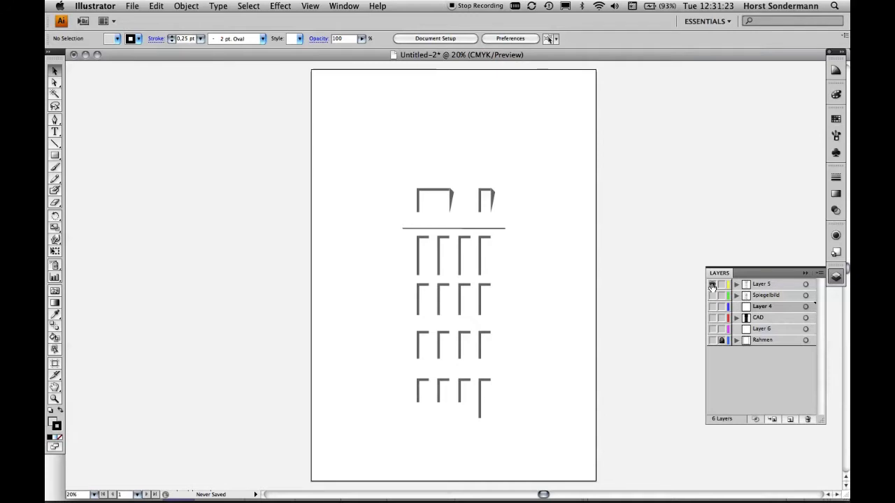
{"action": "left_click", "coordinate": [712, 286], "text": "alt"}
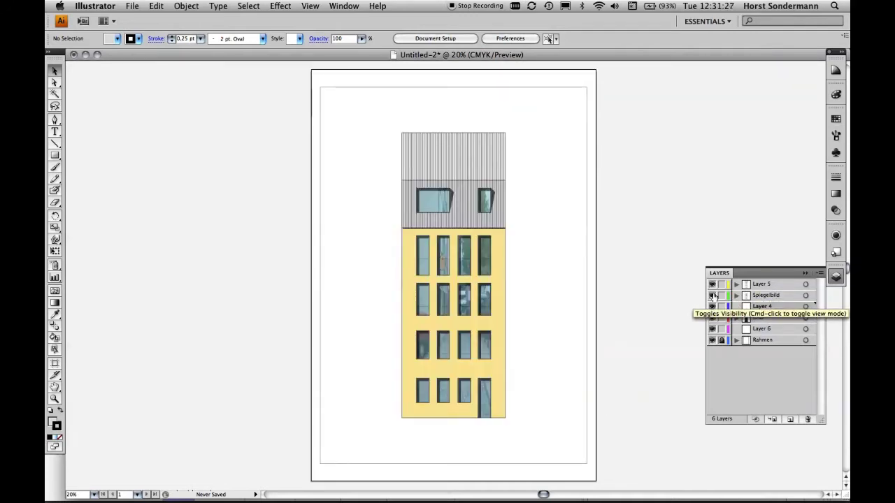
{"action": "left_click", "coordinate": [711, 295], "text": "alt"}
{"action": "left_click", "coordinate": [712, 295], "text": "alt"}
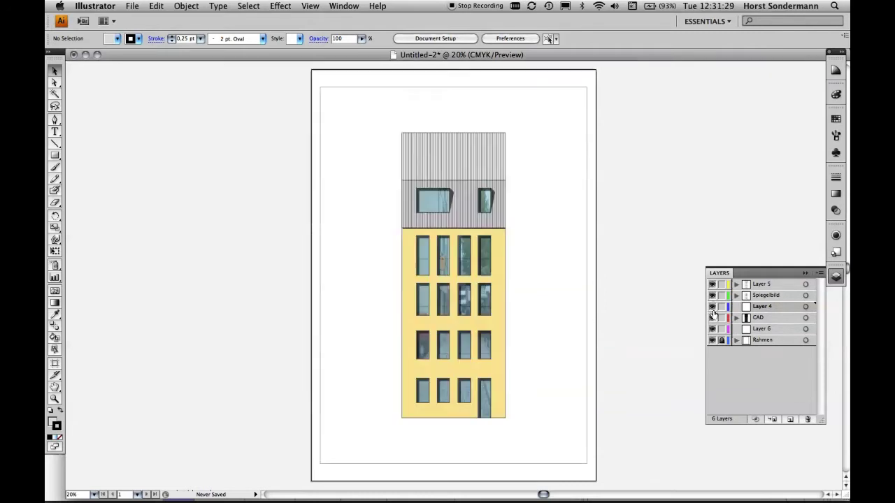
{"action": "left_click", "coordinate": [711, 306], "text": "alt"}
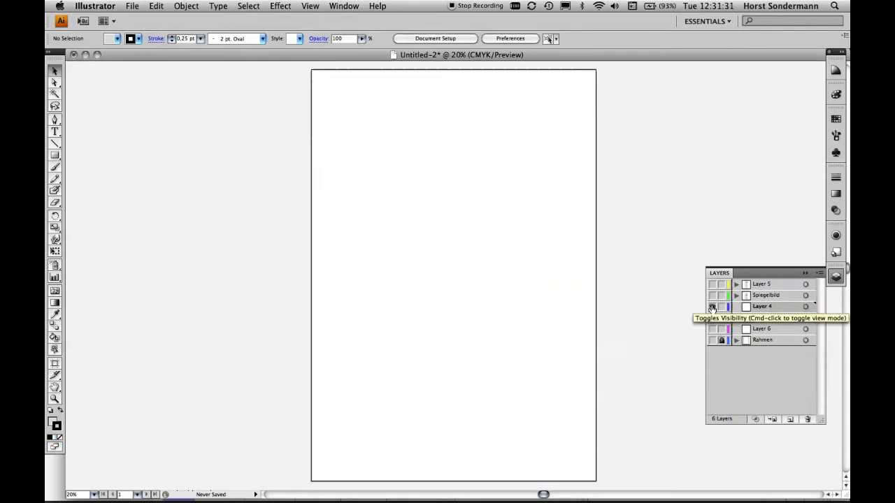
{"action": "left_click", "coordinate": [712, 306], "text": "alt"}
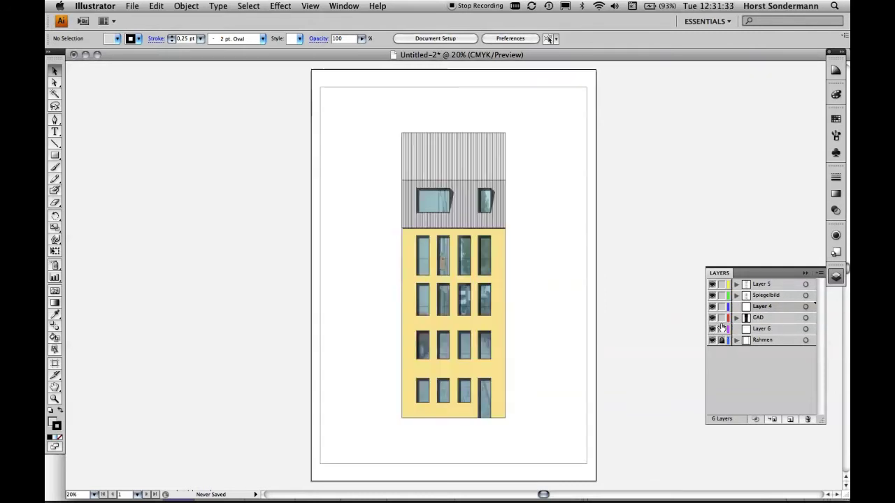
{"action": "left_click", "coordinate": [712, 329], "text": "alt"}
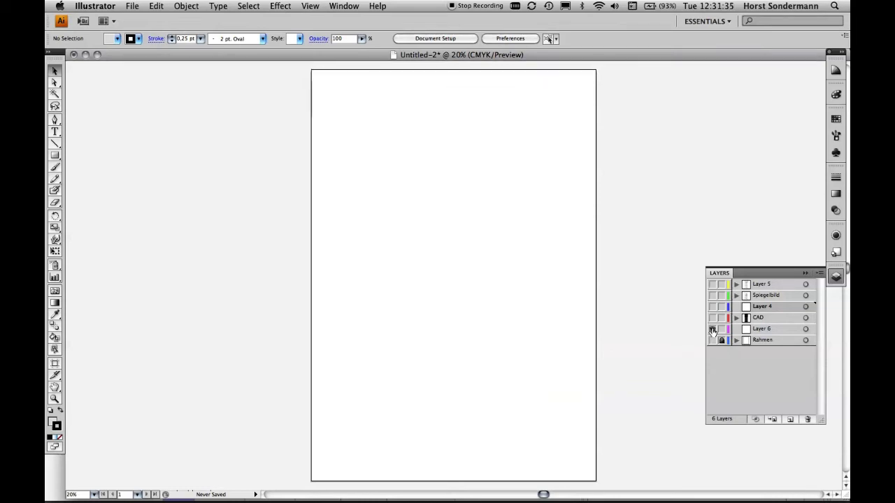
{"action": "left_click", "coordinate": [713, 329], "text": "alt"}
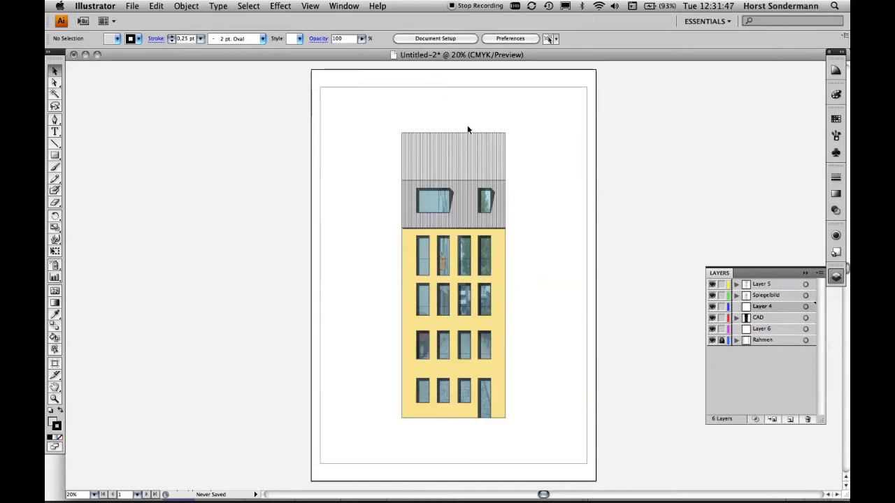
- Make CAD the active layer with the Rectangle tool, zoom onto the facade, and enable Smart Guides
{"action": "left_click", "coordinate": [781, 319]}
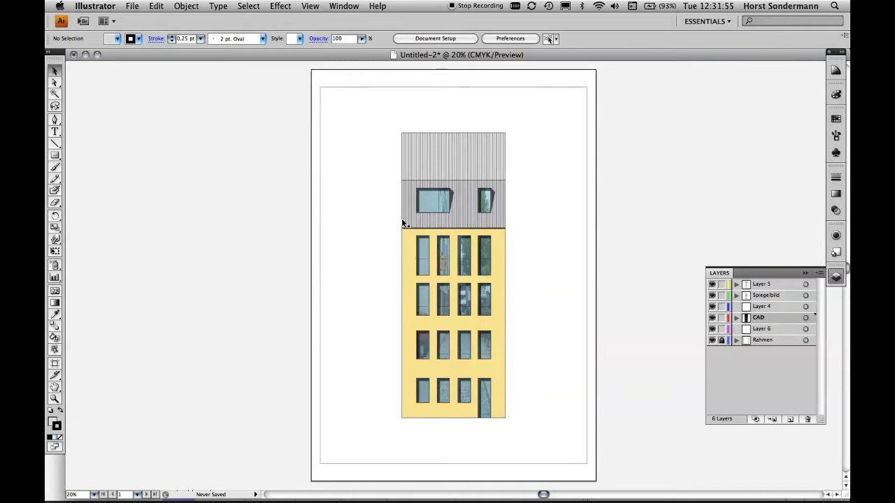
{"action": "left_click", "coordinate": [55, 155]}
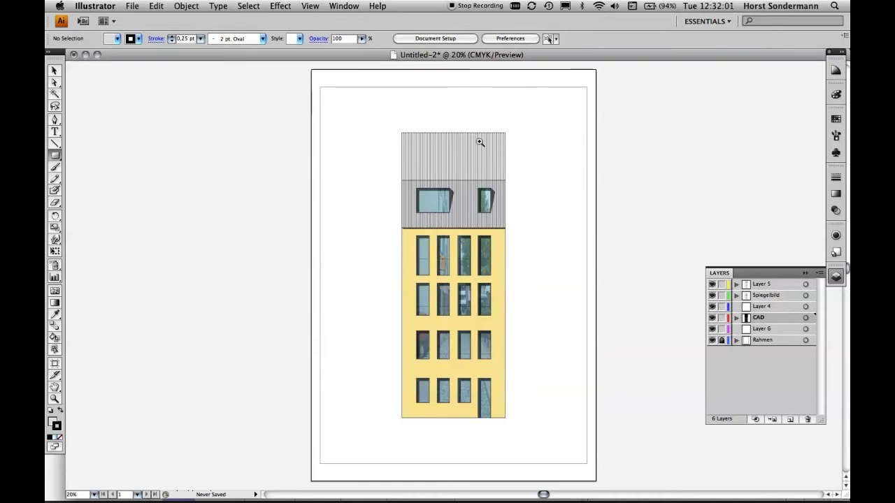
{"action": "left_click_drag", "start_coordinate": [479, 123], "coordinate": [610, 425]}
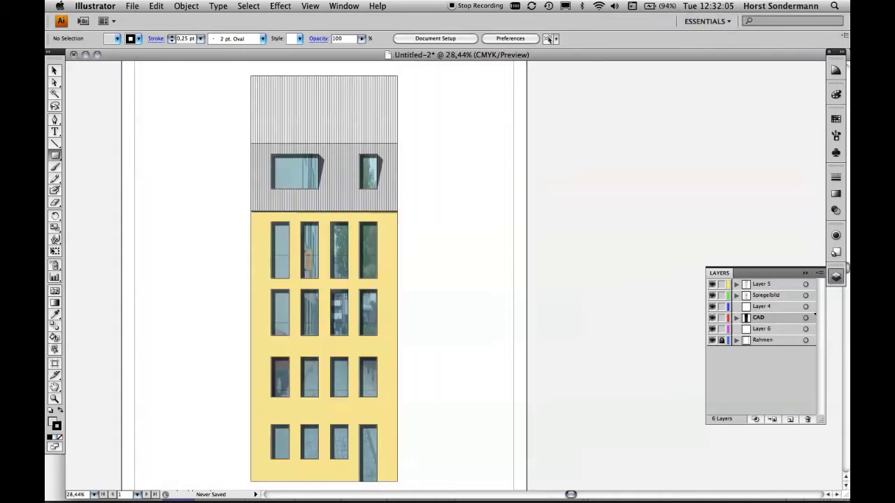
{"action": "left_click", "coordinate": [317, 8]}
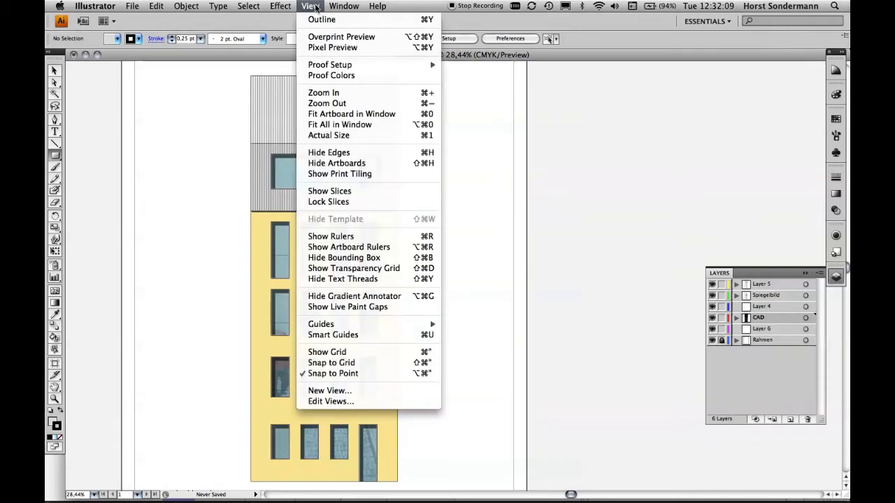
{"action": "left_click", "coordinate": [379, 334]}
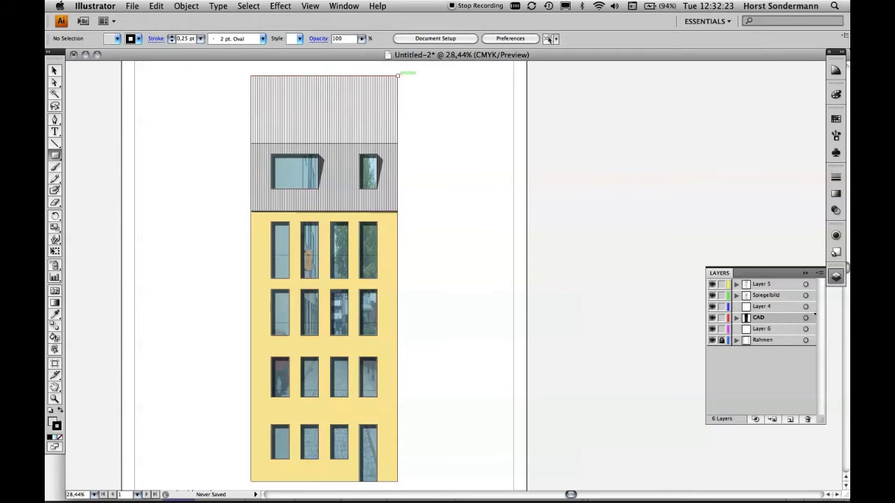
- Draw grey rectangles from the building's top corners down to the page bottom on both sides
{"action": "left_click_drag", "start_coordinate": [397, 75], "coordinate": [516, 479]}
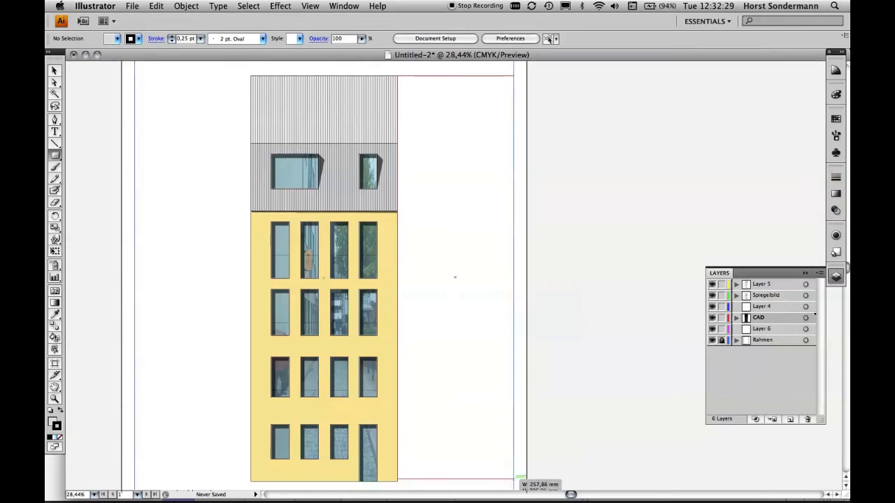
{"action": "left_click_drag", "start_coordinate": [516, 480], "coordinate": [513, 481]}
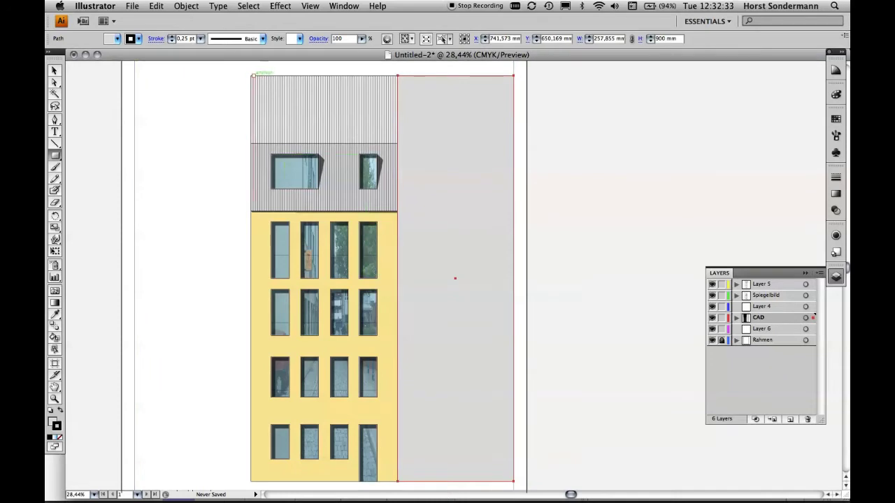
{"action": "mouse_move", "coordinate": [251, 75]}
{"action": "left_mouse_down"}
{"action": "mouse_move", "coordinate": [163, 424]}
{"action": "mouse_move", "coordinate": [134, 482]}
{"action": "left_mouse_up"}
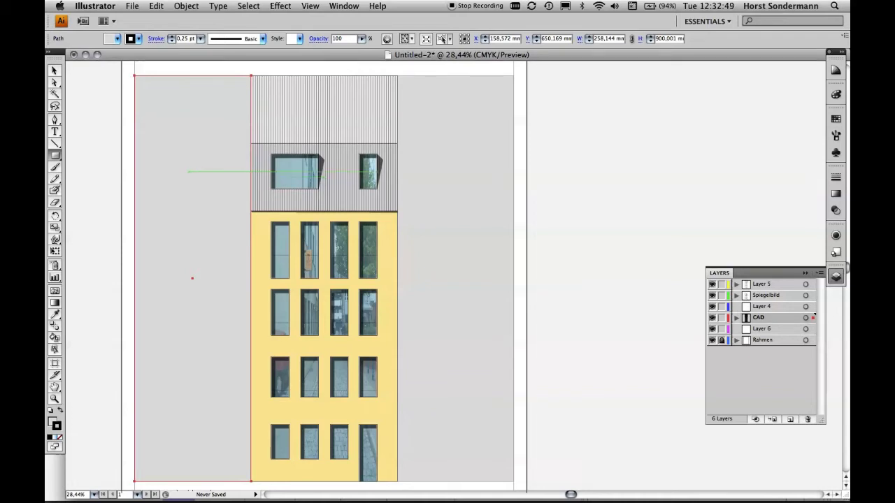
- Select both grey side rectangles with the Selection tool
{"action": "key", "text": "v"}
{"action": "left_click_drag", "start_coordinate": [190, 150], "coordinate": [449, 133], "text": "alt"}
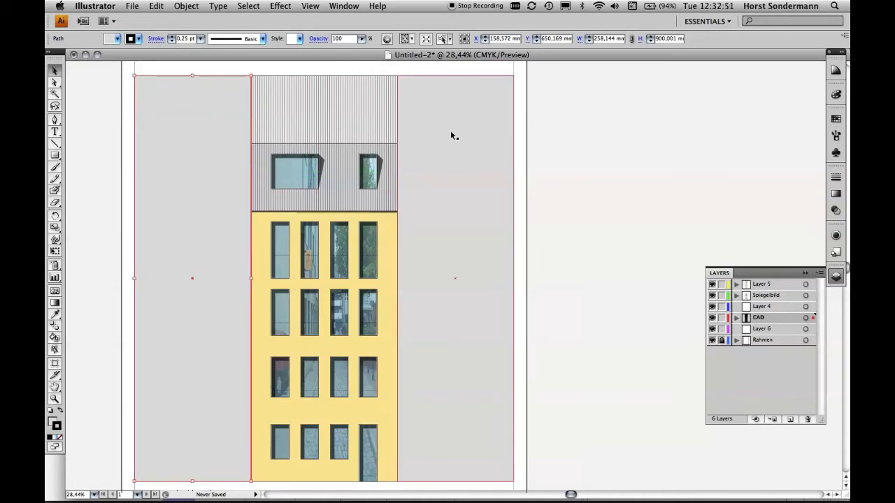
{"action": "left_click", "coordinate": [451, 134], "text": "shift"}
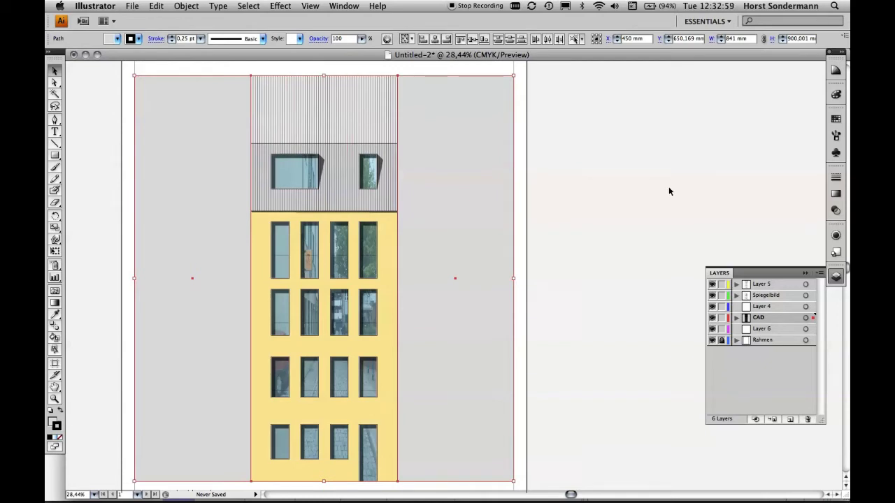
{"action": "left_click", "coordinate": [835, 94]}
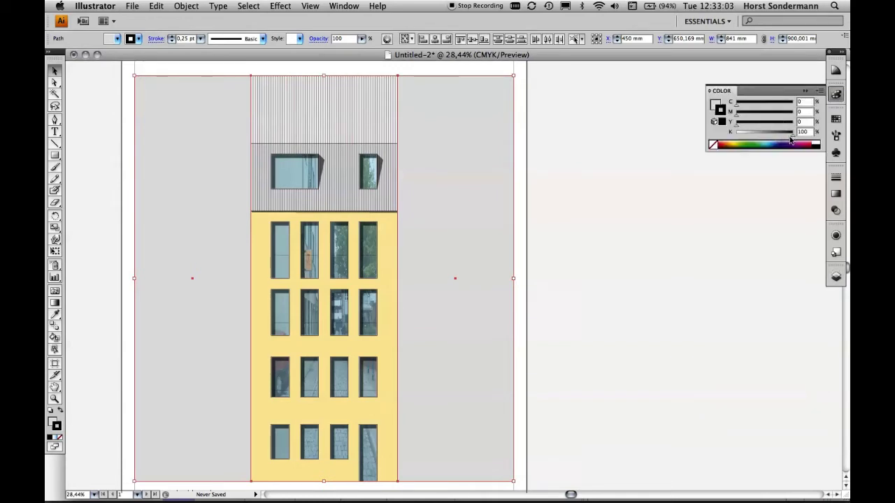
{"action": "left_click", "coordinate": [714, 105]}
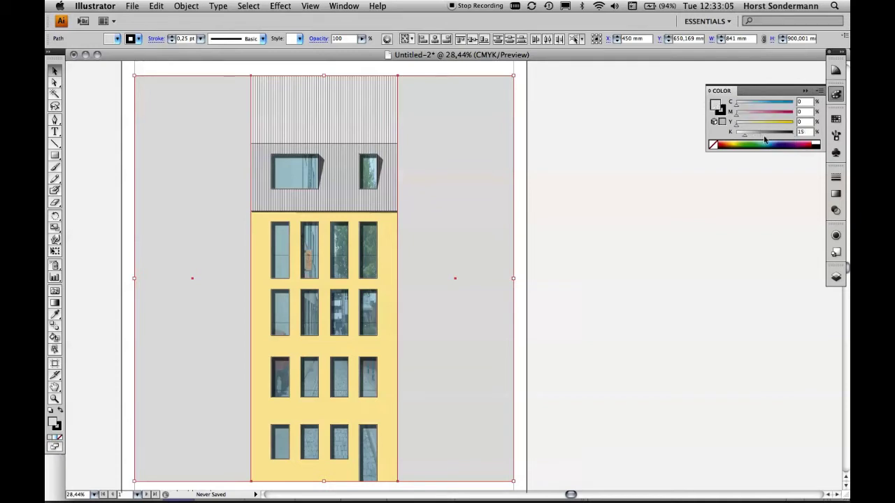
{"action": "left_click_drag", "start_coordinate": [745, 135], "coordinate": [740, 136]}
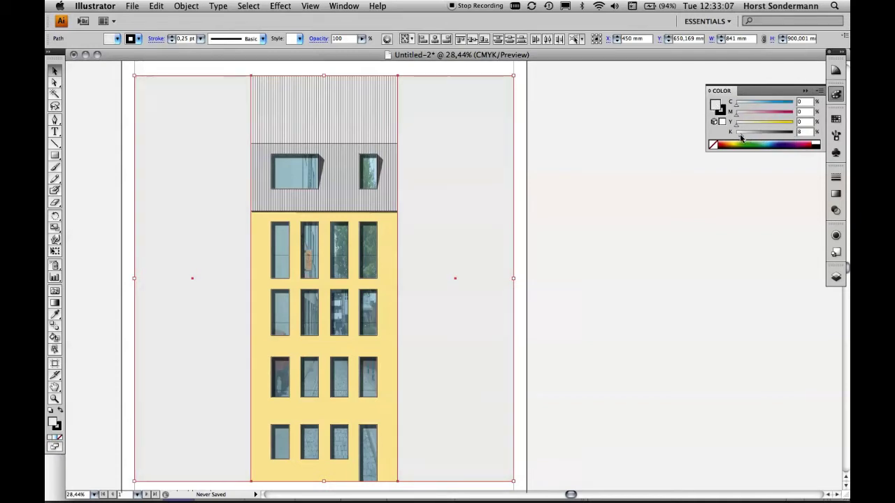
{"action": "left_click", "coordinate": [588, 170]}
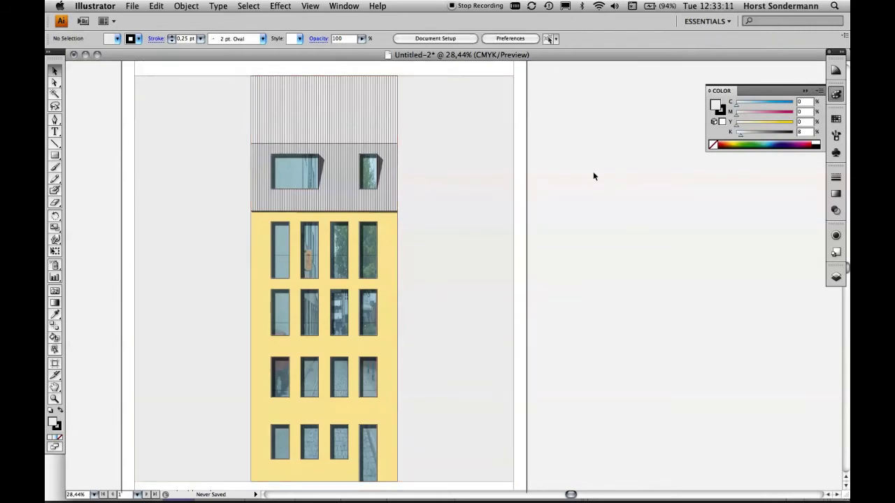
{"action": "scroll", "coordinate": [593, 171], "scroll_direction": "down", "scroll_amount": 2}
{"action": "scroll", "coordinate": [590, 172], "scroll_direction": "down", "scroll_amount": 2, "text": "alt"}
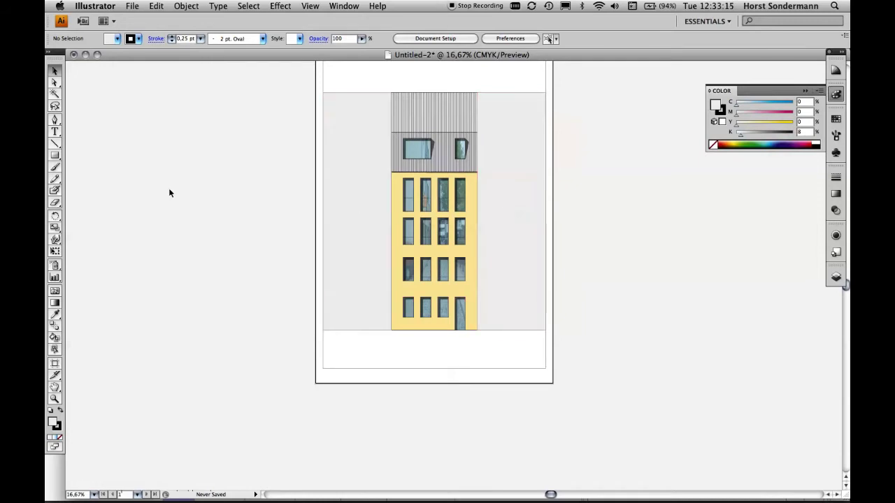
- Draw an 841 mm wide, about 145 mm tall ground rectangle filled 57% black across the artboard bottom
{"action": "left_click", "coordinate": [55, 155]}
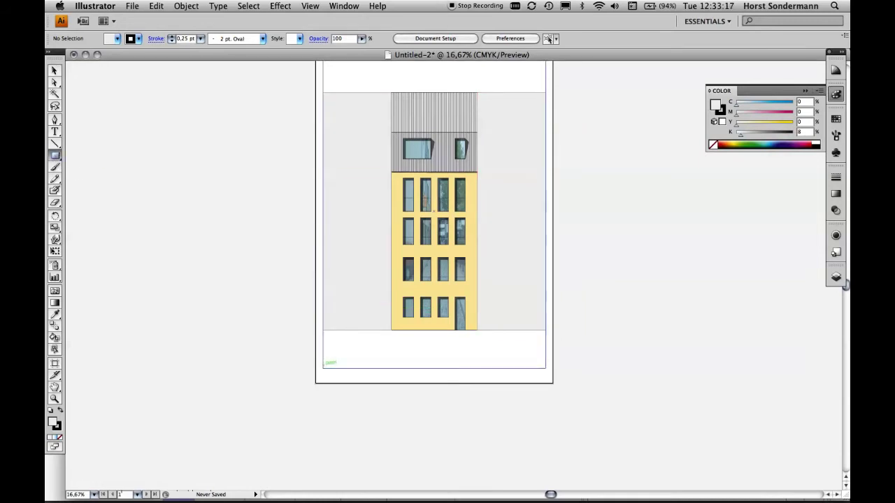
{"action": "left_click_drag", "start_coordinate": [323, 369], "coordinate": [547, 330]}
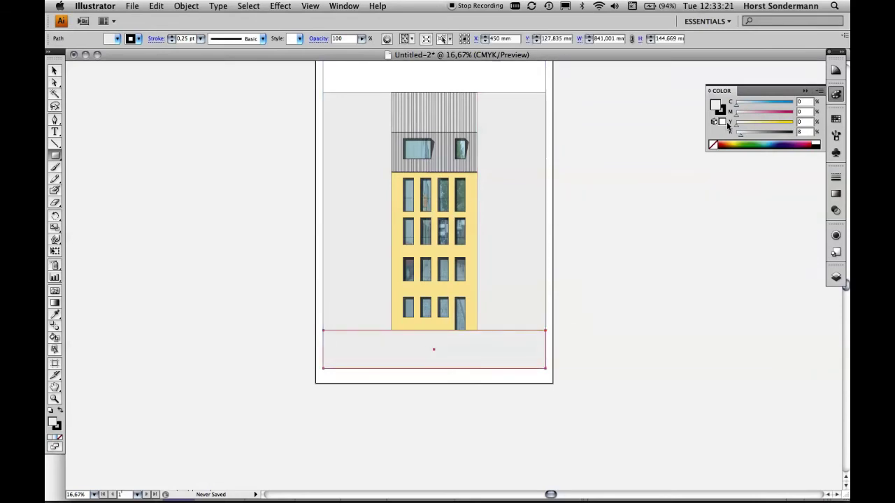
{"action": "left_click", "coordinate": [767, 133]}
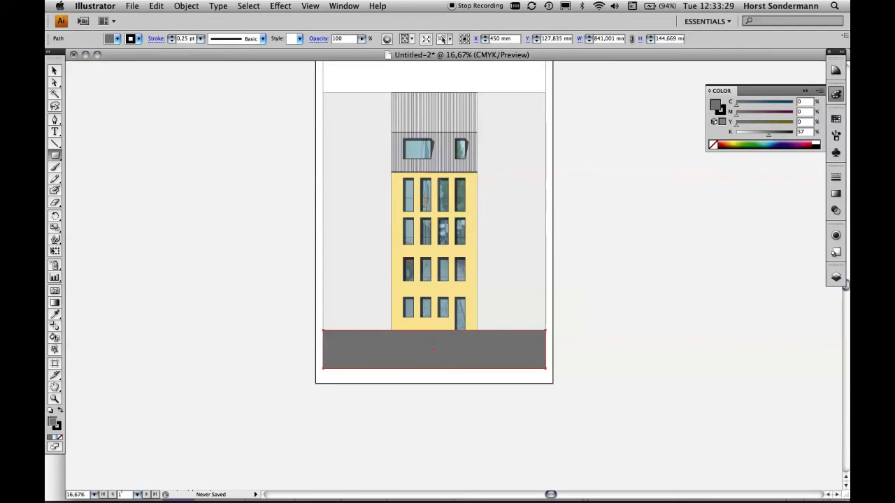
{"action": "key", "text": "super+shift+a"}
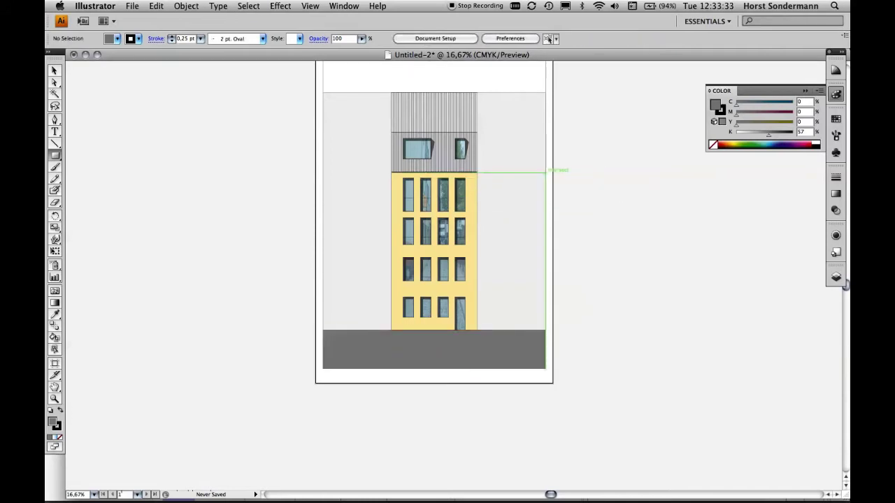
{"action": "left_click_drag", "start_coordinate": [524, 186], "coordinate": [515, 241]}
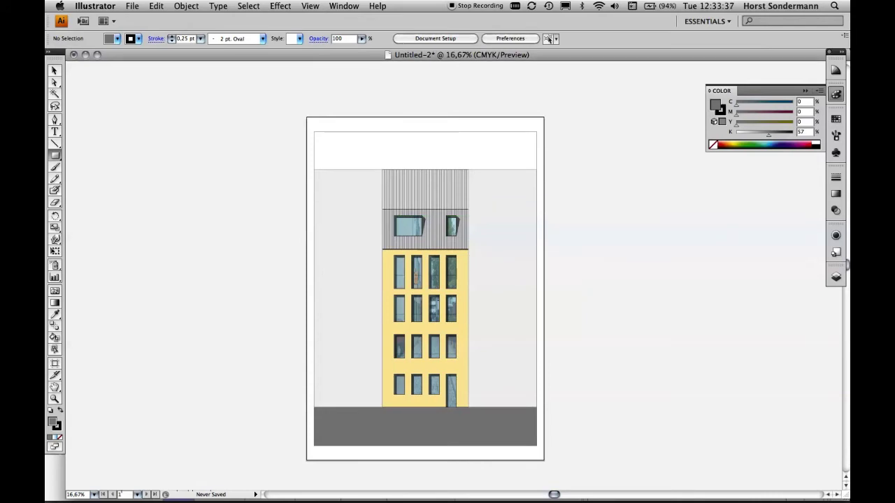
- On Layer 6, draw an 841 × 1189 mm rectangle covering the whole artboard
{"action": "left_click", "coordinate": [836, 279]}
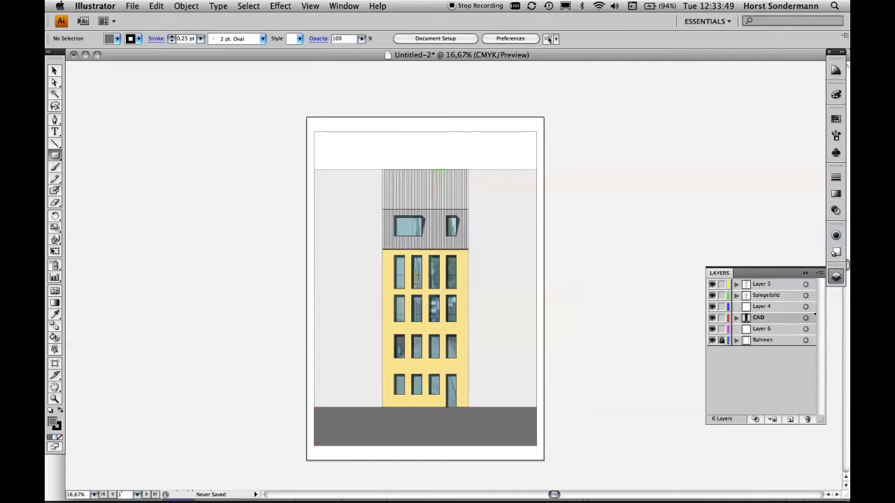
{"action": "left_click", "coordinate": [780, 329]}
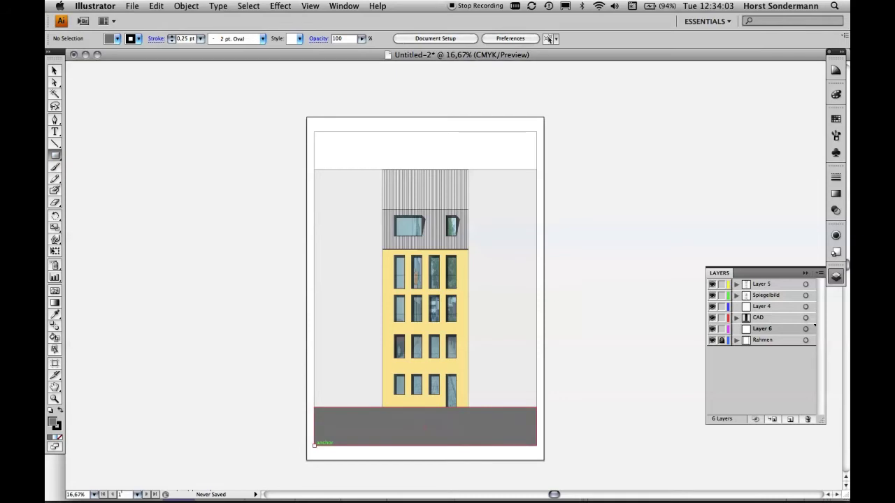
{"action": "left_click_drag", "start_coordinate": [314, 444], "coordinate": [506, 159]}
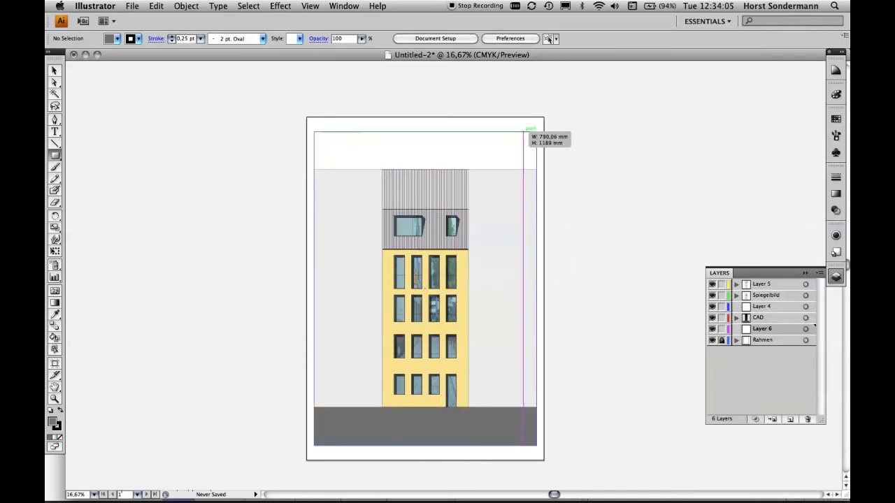
{"action": "left_click_drag", "start_coordinate": [505, 159], "coordinate": [537, 131]}
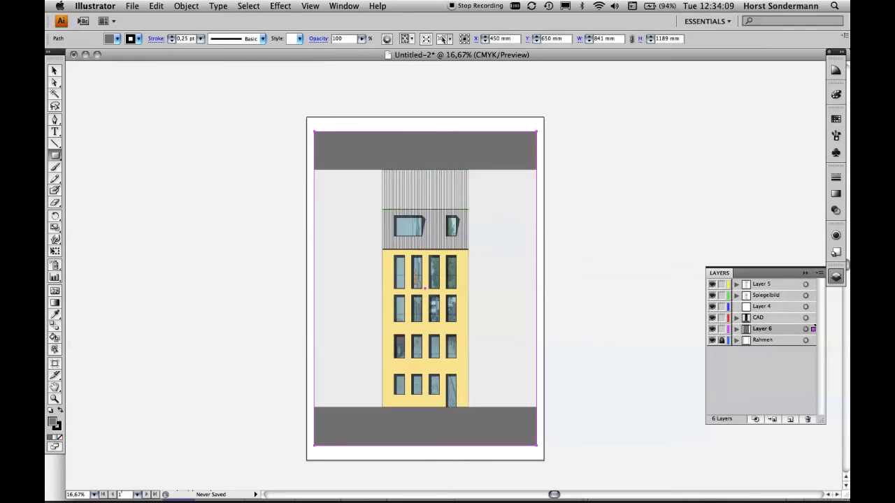
- Fill the artboard rectangle with a white-to-blue linear gradient angled at 90°
{"action": "left_click", "coordinate": [837, 196]}
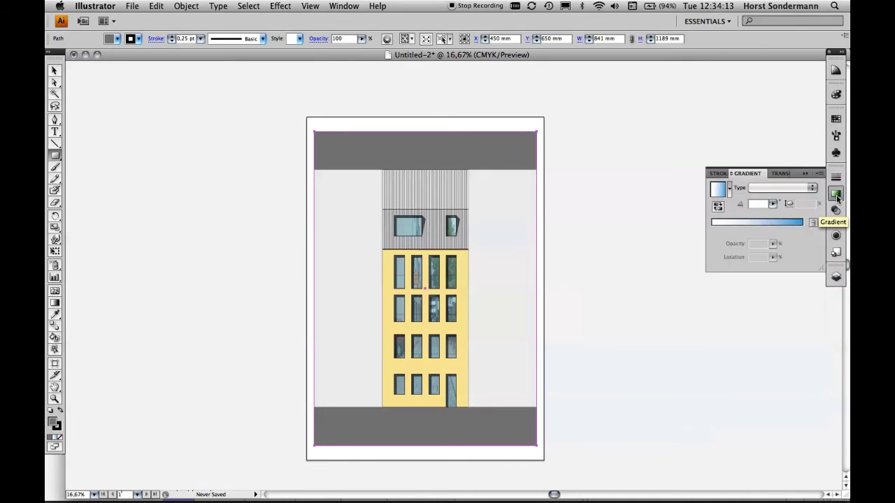
{"action": "left_click", "coordinate": [719, 192]}
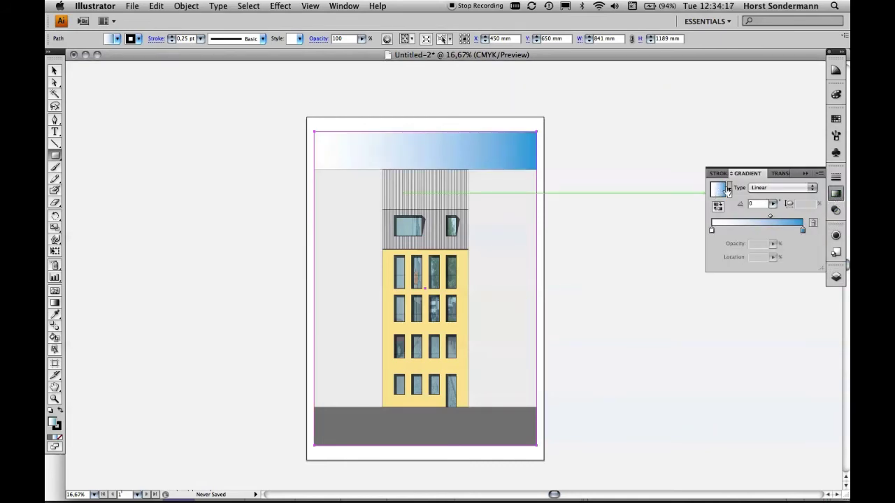
{"action": "left_click", "coordinate": [729, 190]}
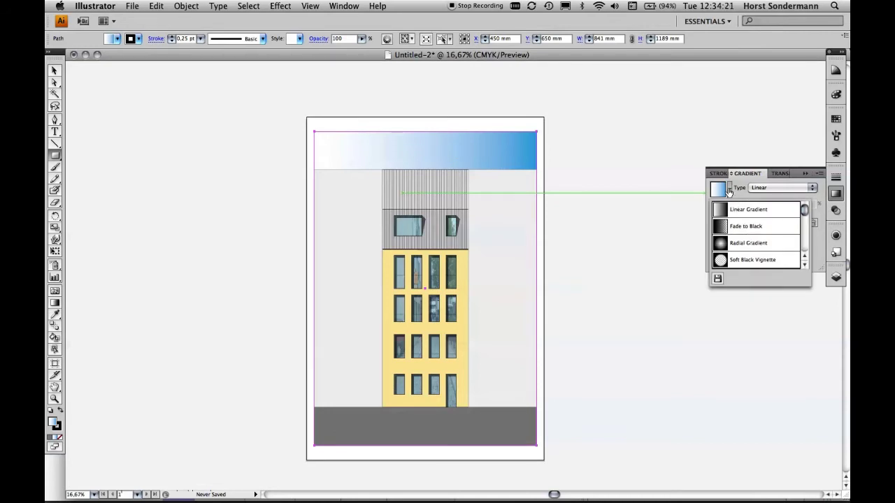
{"action": "left_click", "coordinate": [725, 191]}
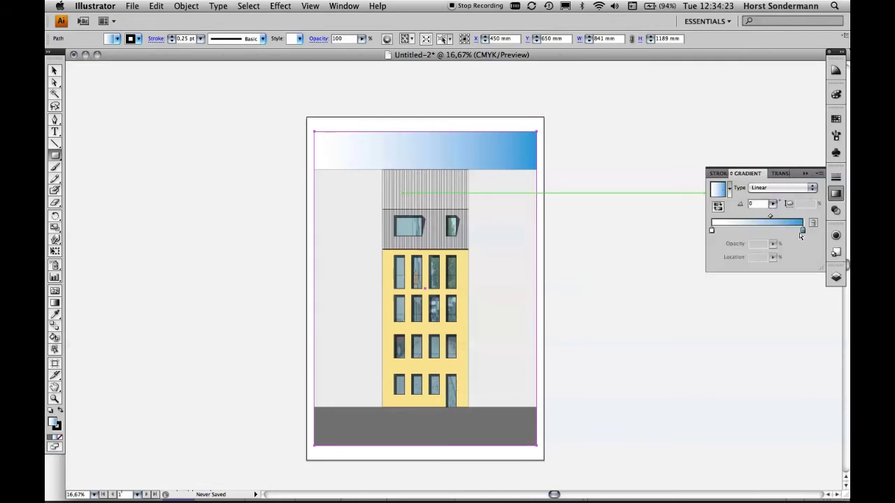
{"action": "left_click", "coordinate": [803, 230]}
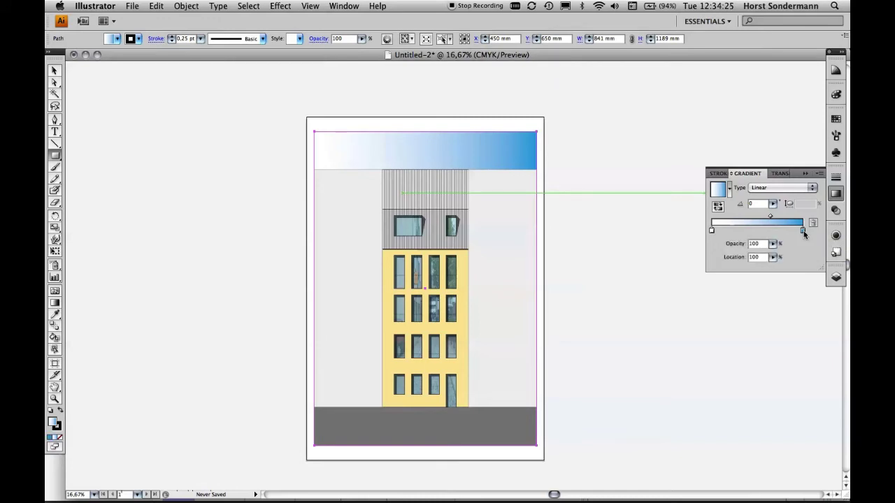
{"action": "double_click", "coordinate": [803, 231]}
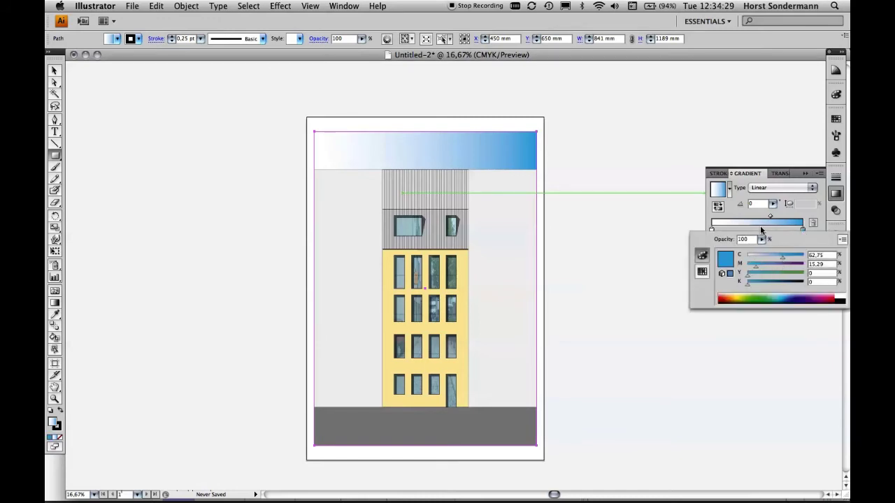
{"action": "left_click", "coordinate": [781, 210]}
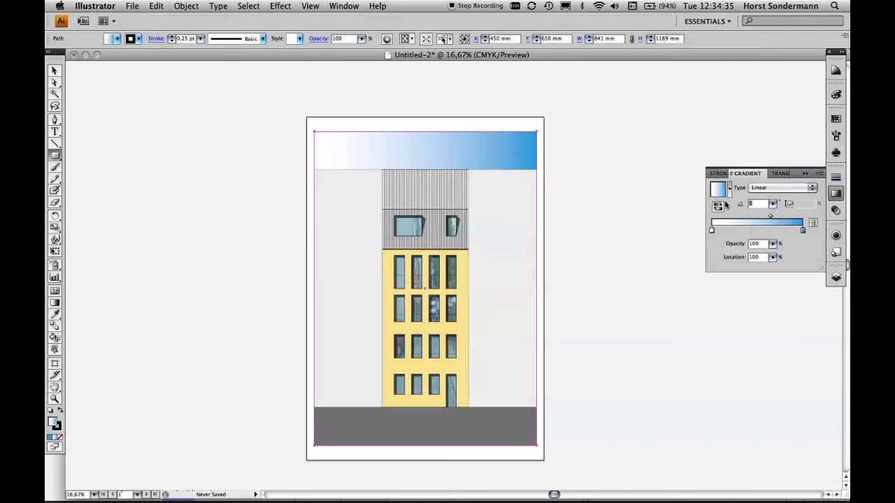
{"action": "type", "text": "90"}
{"action": "key", "text": "Return"}
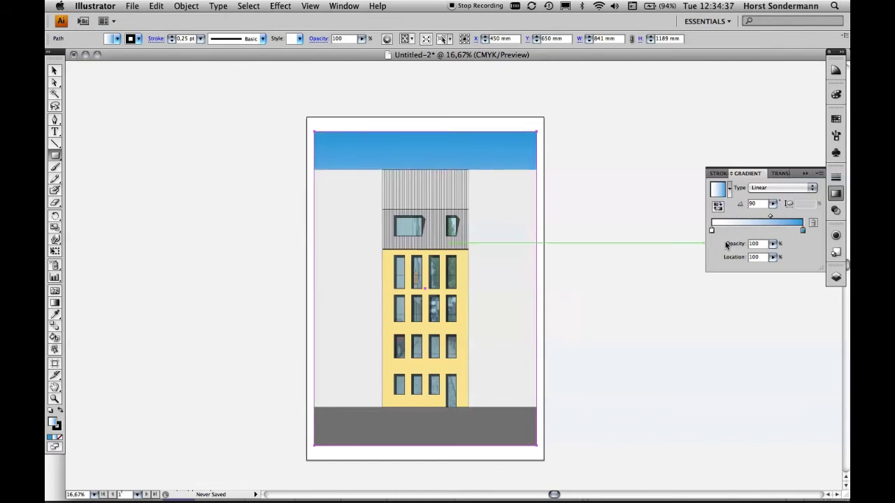
- Set the gradient midpoint to 86.5% and shorten the sky rectangle to about 841 × 543 mm
{"action": "left_click_drag", "start_coordinate": [770, 216], "coordinate": [792, 220]}
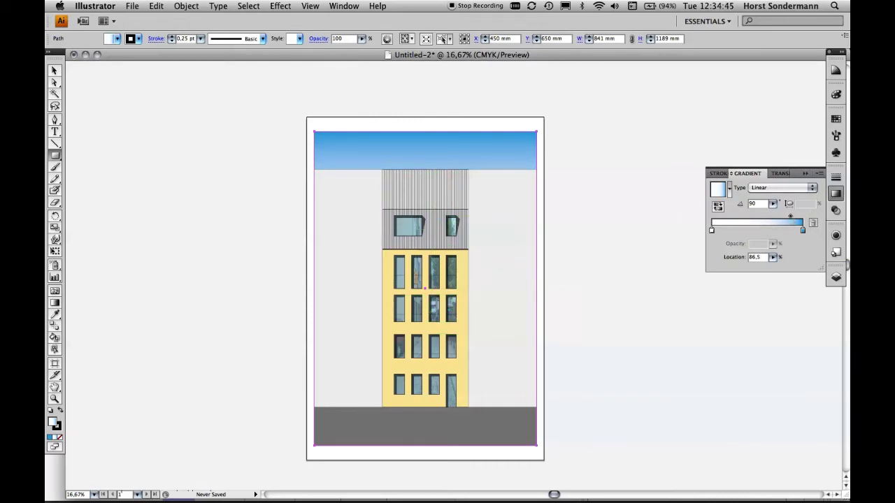
{"action": "left_click", "coordinate": [55, 70]}
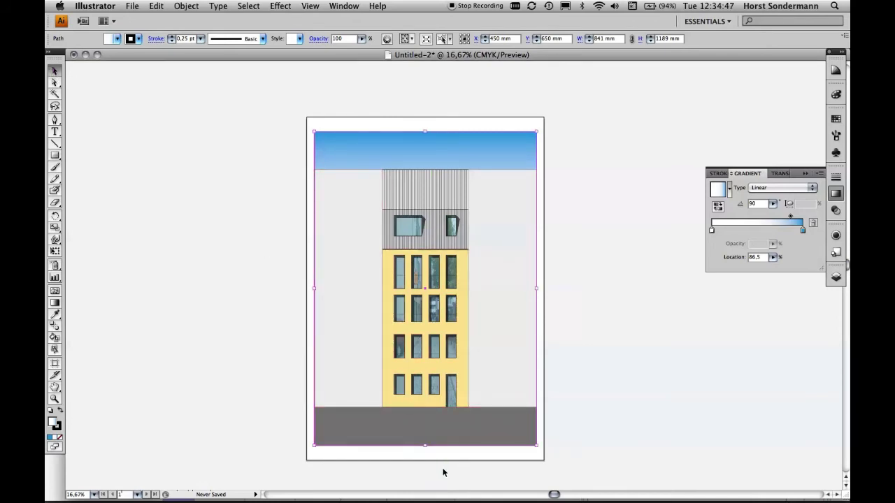
{"action": "left_click_drag", "start_coordinate": [425, 446], "coordinate": [442, 282]}
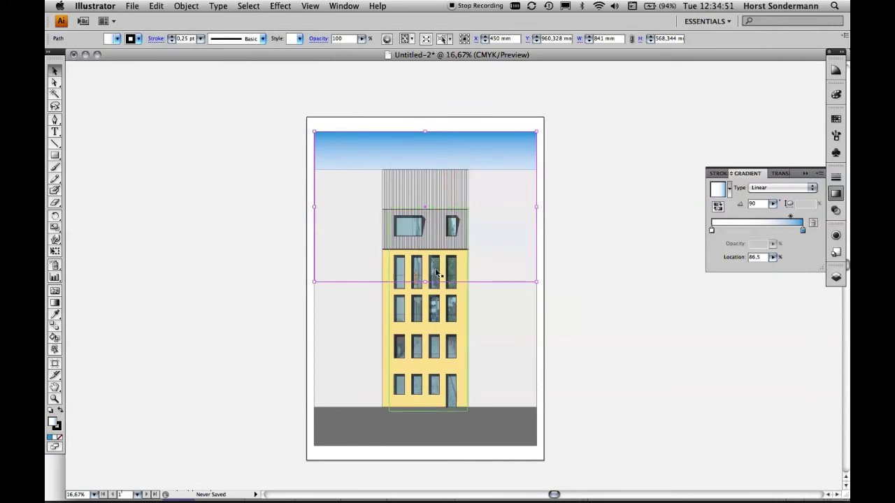
{"action": "left_click_drag", "start_coordinate": [425, 283], "coordinate": [437, 318]}
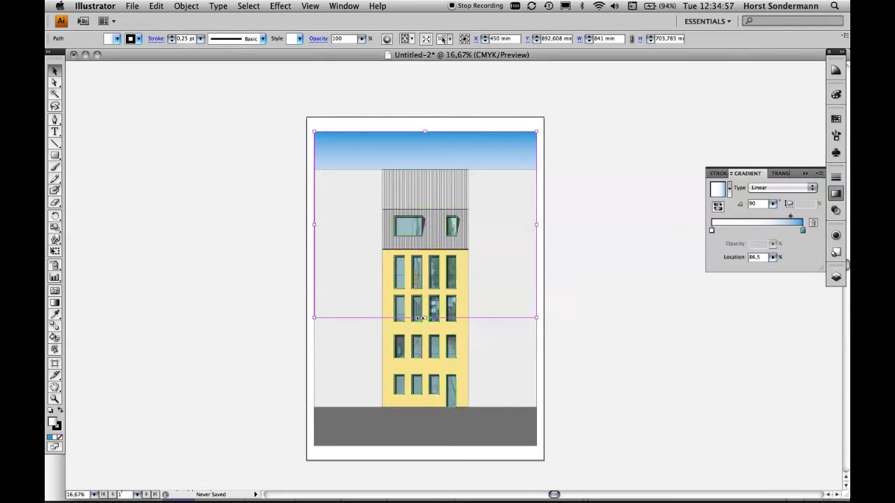
{"action": "left_click_drag", "start_coordinate": [424, 318], "coordinate": [426, 275]}
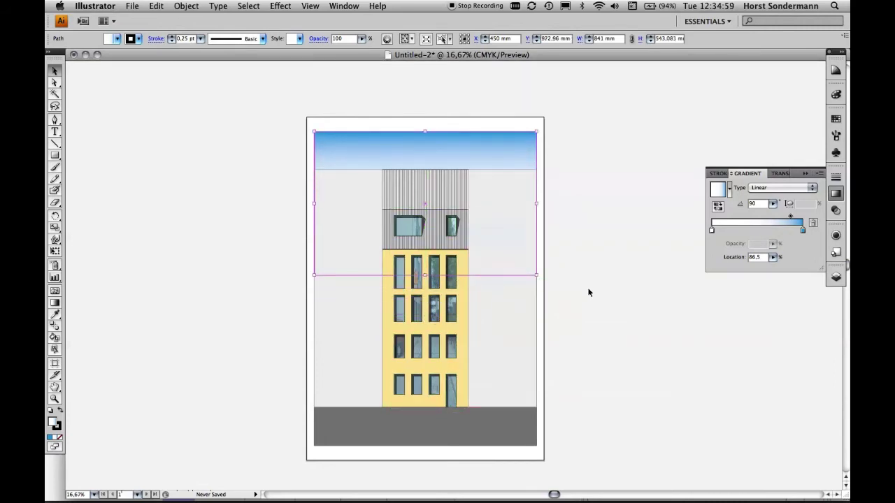
{"action": "left_click", "coordinate": [606, 254]}
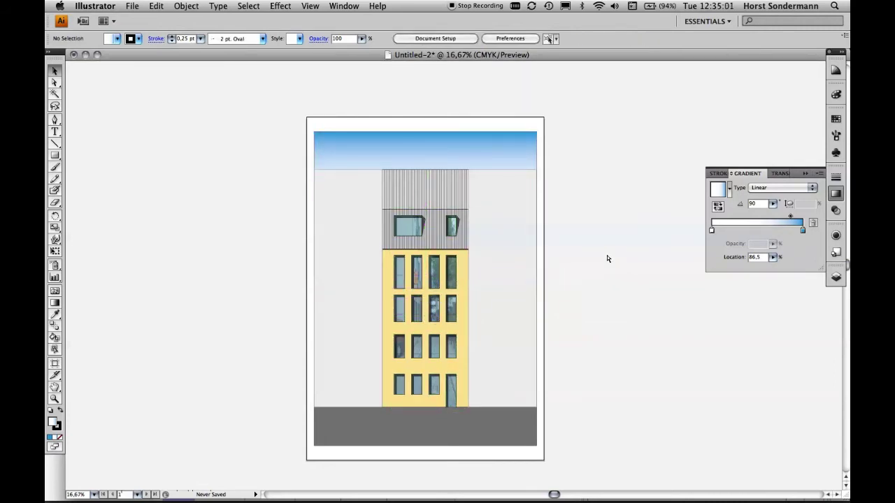
- Toggle between Outline and Preview views to inspect the facade, then select the left grey panel
{"action": "scroll", "coordinate": [607, 257], "scroll_direction": "up", "scroll_amount": 1}
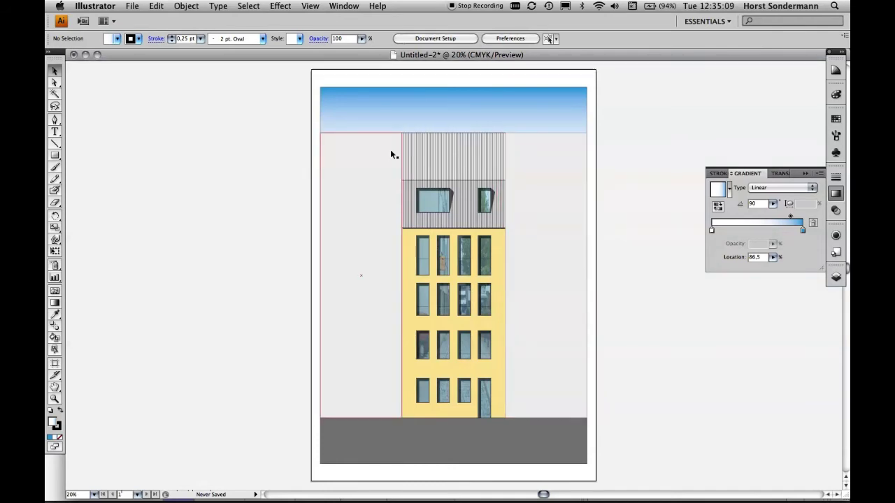
{"action": "left_click", "coordinate": [310, 5]}
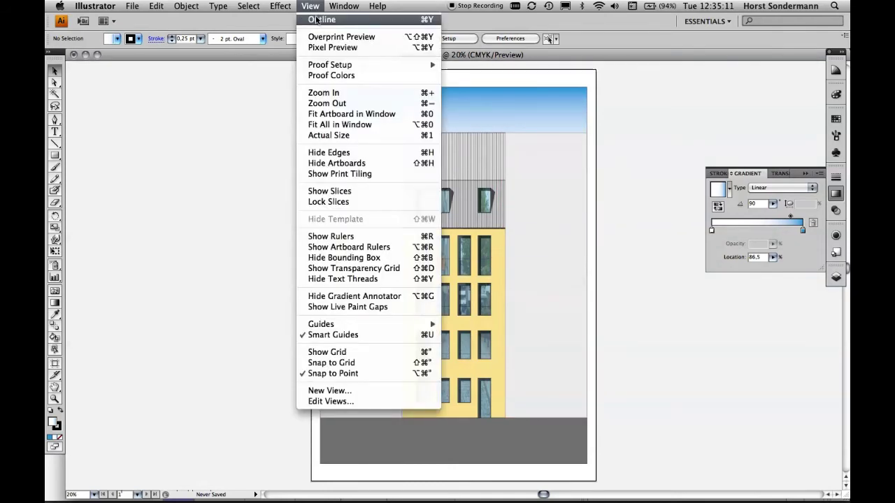
{"action": "left_click", "coordinate": [316, 19]}
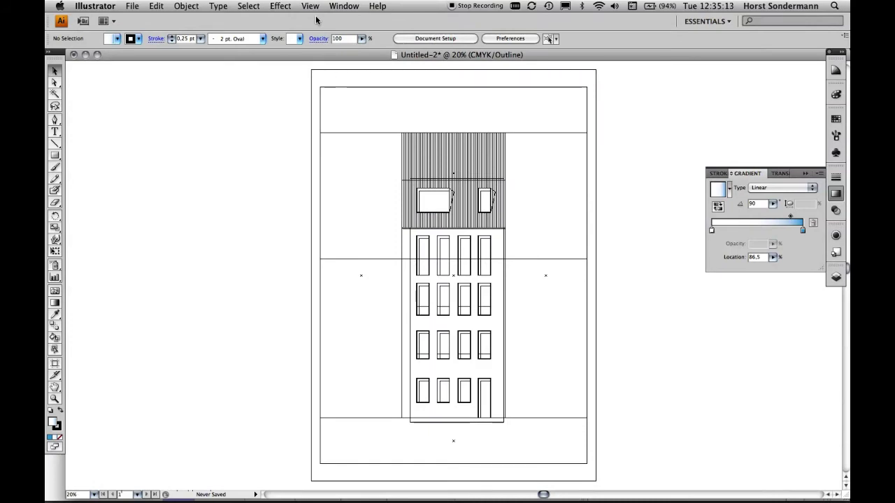
{"action": "left_click", "coordinate": [314, 7]}
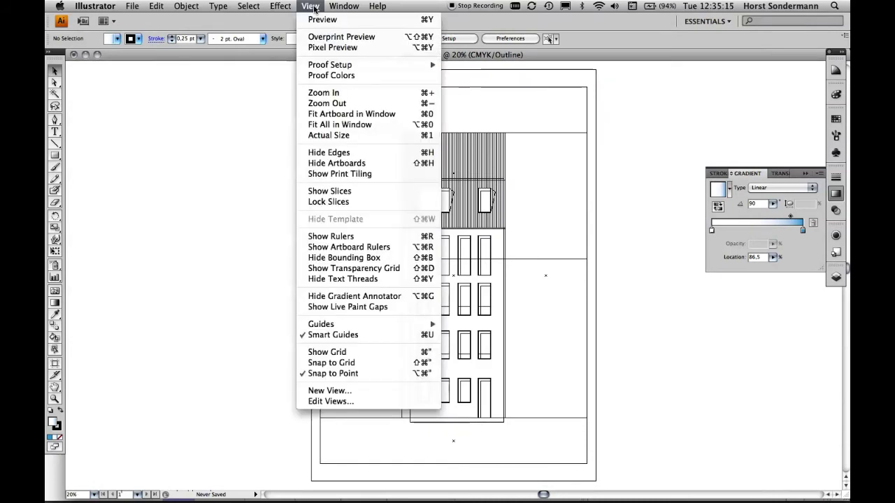
{"action": "left_click", "coordinate": [318, 19]}
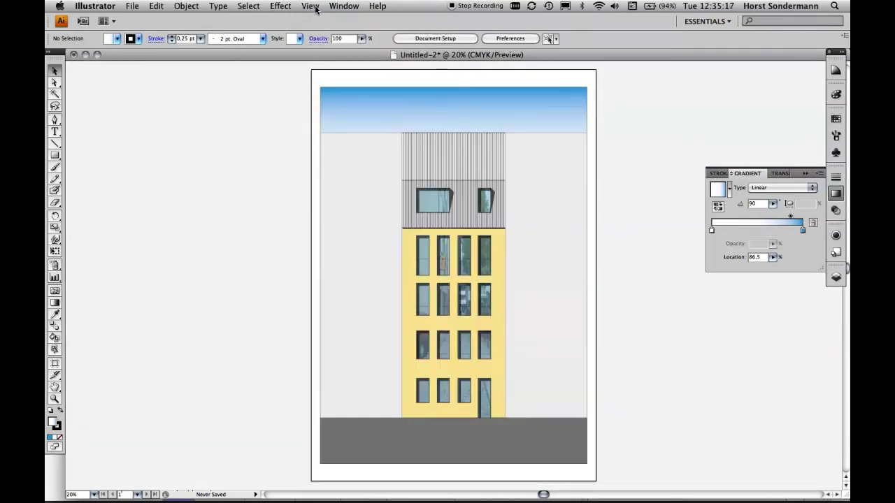
{"action": "left_click", "coordinate": [311, 7]}
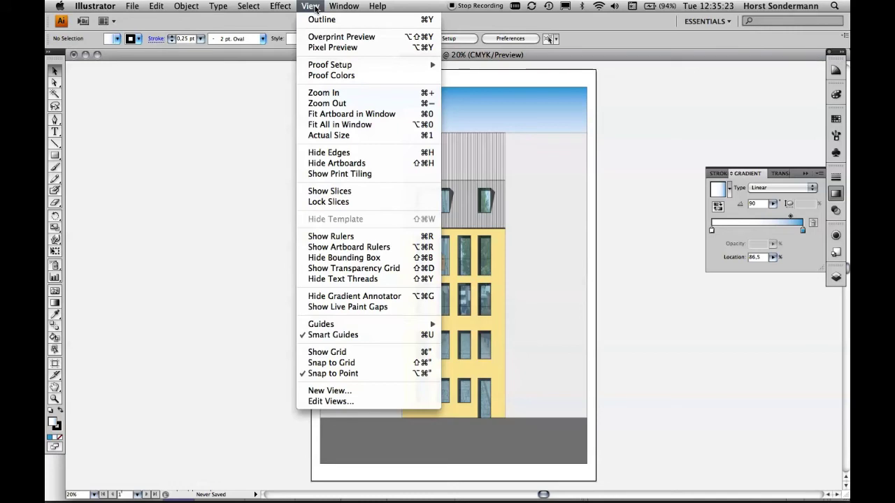
{"action": "left_click", "coordinate": [318, 19]}
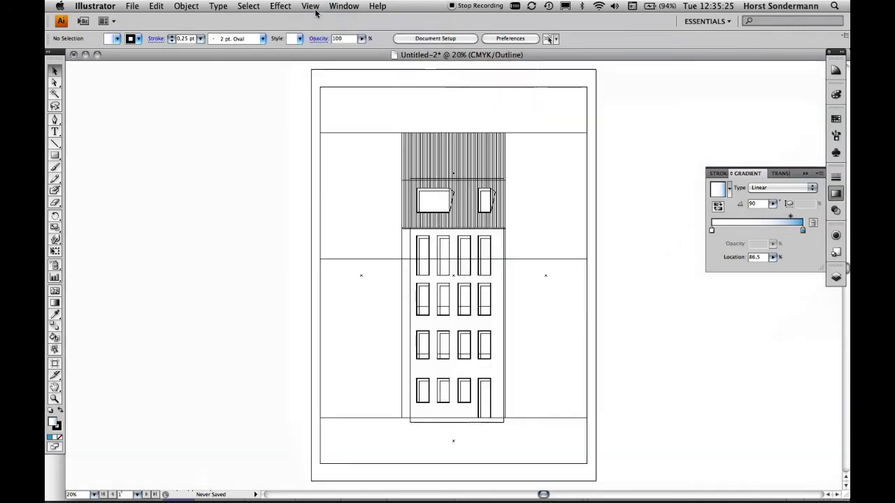
{"action": "left_click", "coordinate": [314, 7]}
{"action": "left_click", "coordinate": [318, 19]}
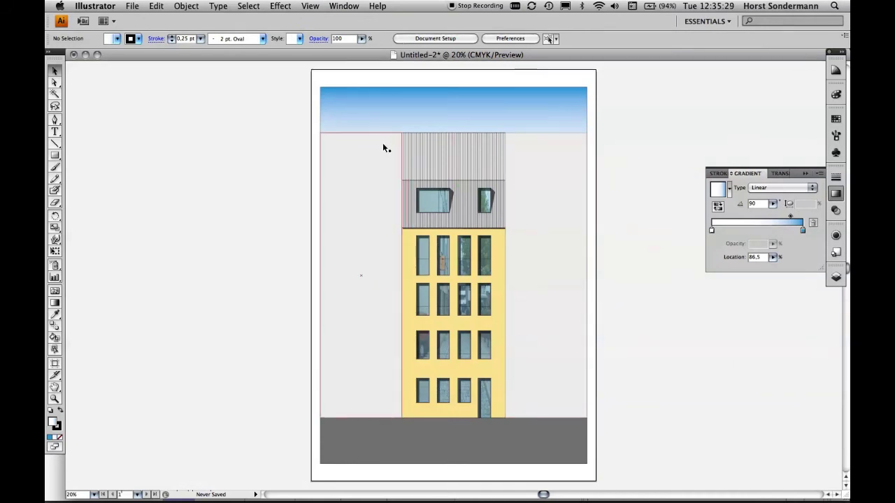
{"action": "left_click", "coordinate": [392, 161]}
- Give both grey side panels a K 100 black stroke of 0,25 pt
{"action": "left_click", "coordinate": [544, 150], "text": "shift"}
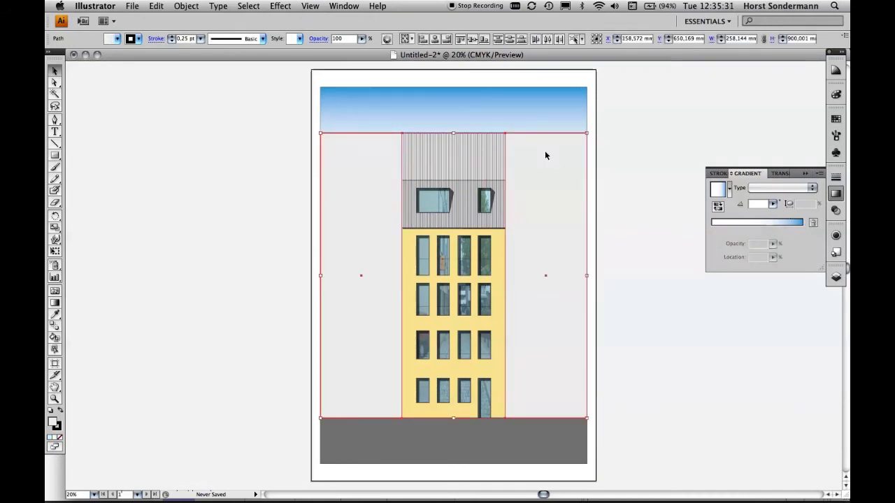
{"action": "left_click", "coordinate": [836, 93]}
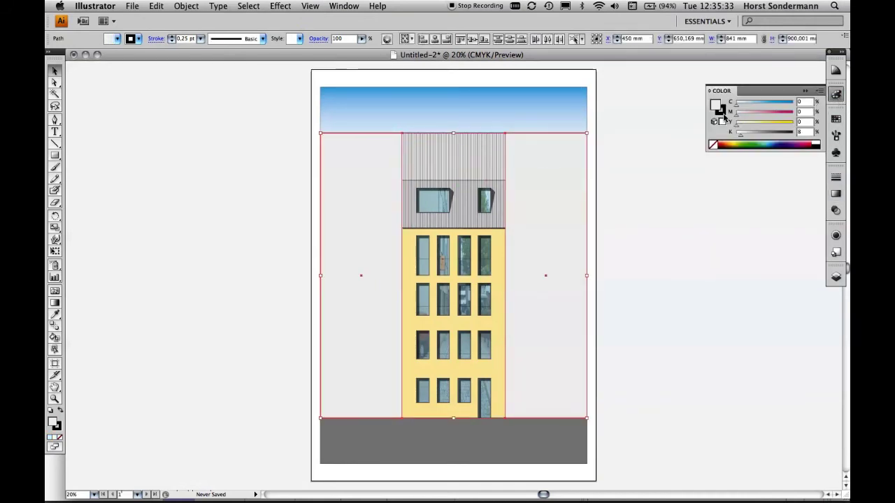
{"action": "left_click", "coordinate": [722, 114]}
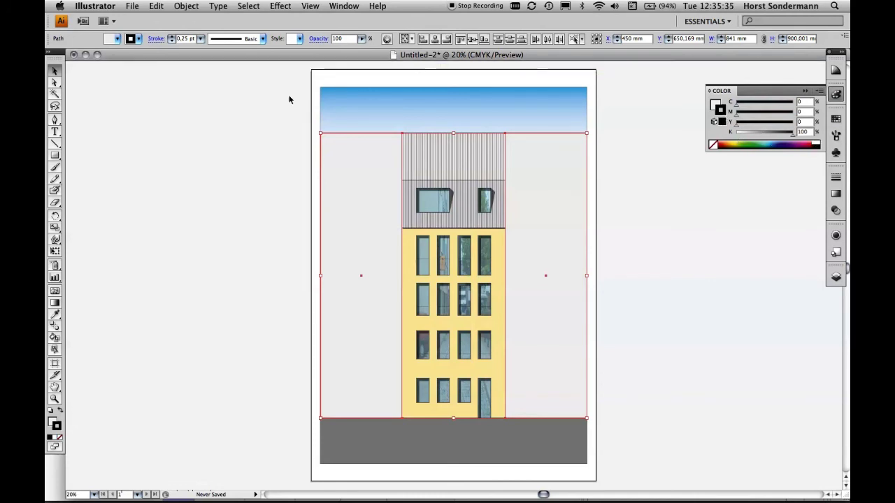
{"action": "left_click", "coordinate": [184, 39]}
{"action": "key", "text": "Return"}
- Move the selected side panels from the CAD layer onto Layer 4
{"action": "left_click", "coordinate": [836, 276]}
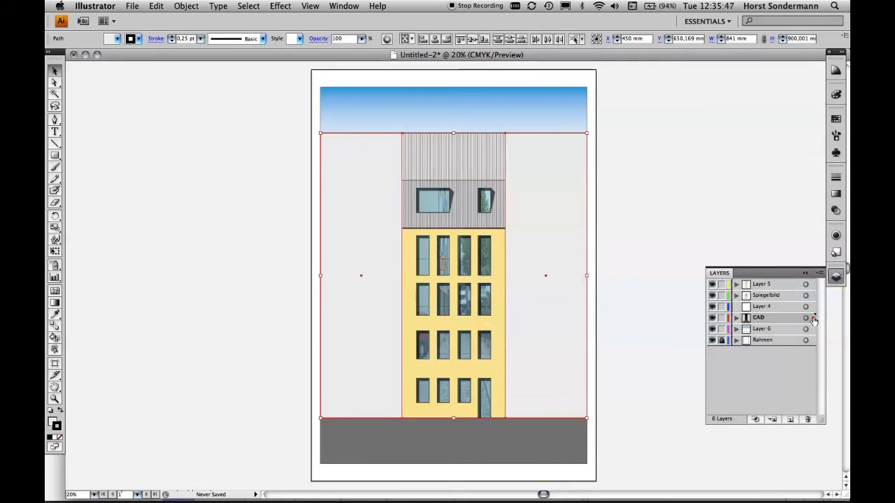
{"action": "left_click_drag", "start_coordinate": [813, 318], "coordinate": [813, 306]}
{"action": "left_click", "coordinate": [611, 224]}
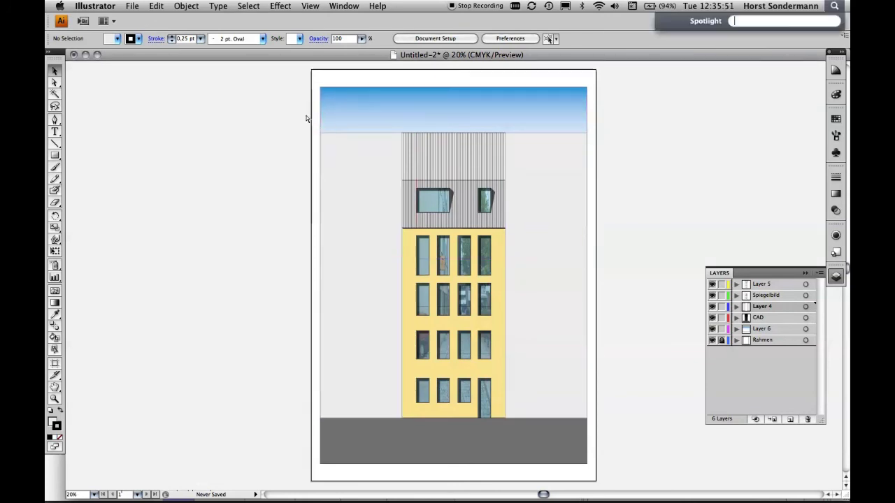
- Set the left grey side panel's outline weight to 0.5 pt
{"action": "left_click_drag", "start_coordinate": [291, 103], "coordinate": [449, 253]}
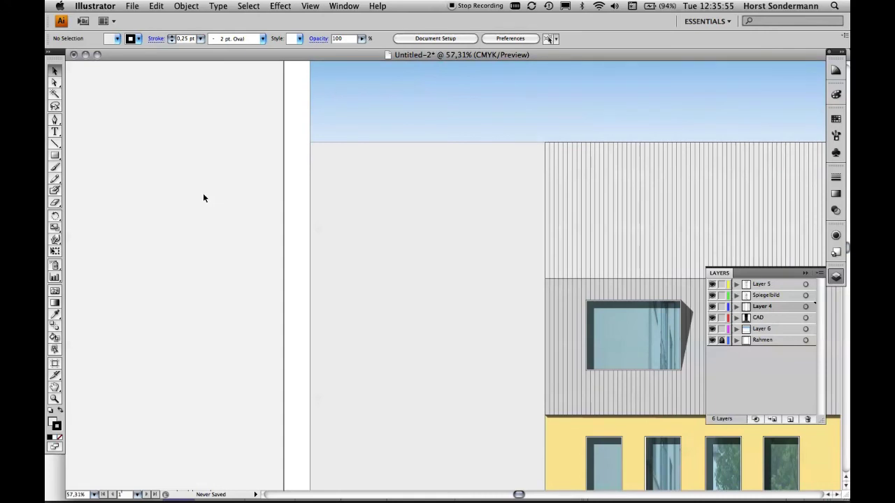
{"action": "left_click", "coordinate": [388, 172]}
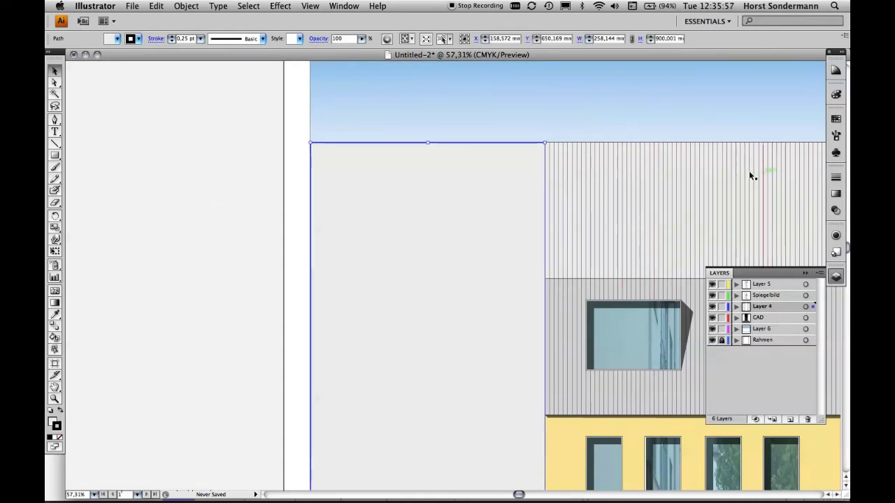
{"action": "left_click", "coordinate": [579, 201]}
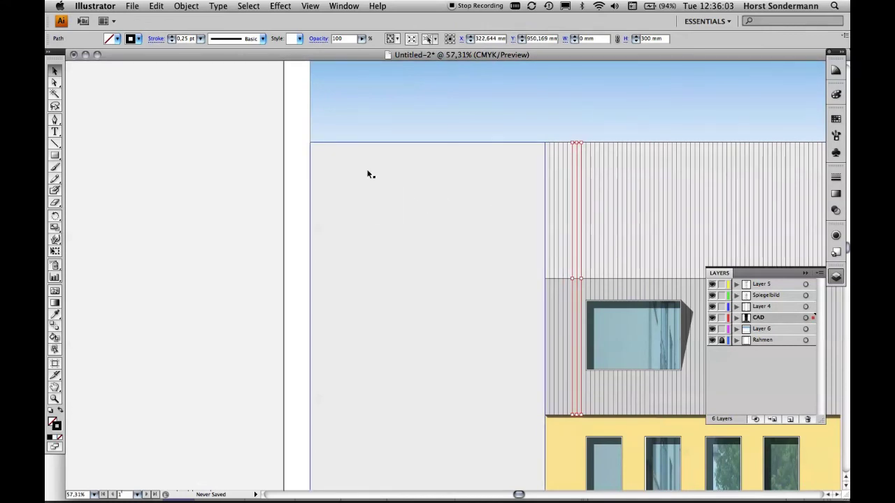
{"action": "left_click", "coordinate": [392, 184]}
{"action": "left_click", "coordinate": [835, 93]}
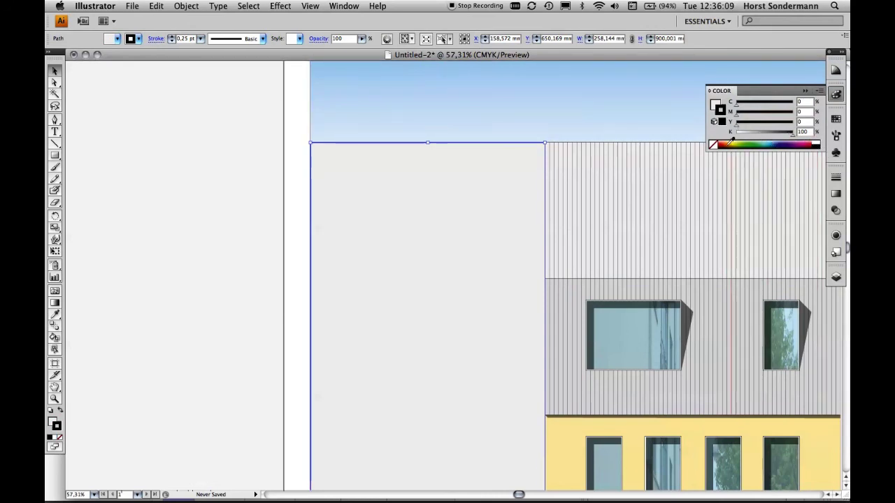
{"action": "left_click", "coordinate": [201, 39]}
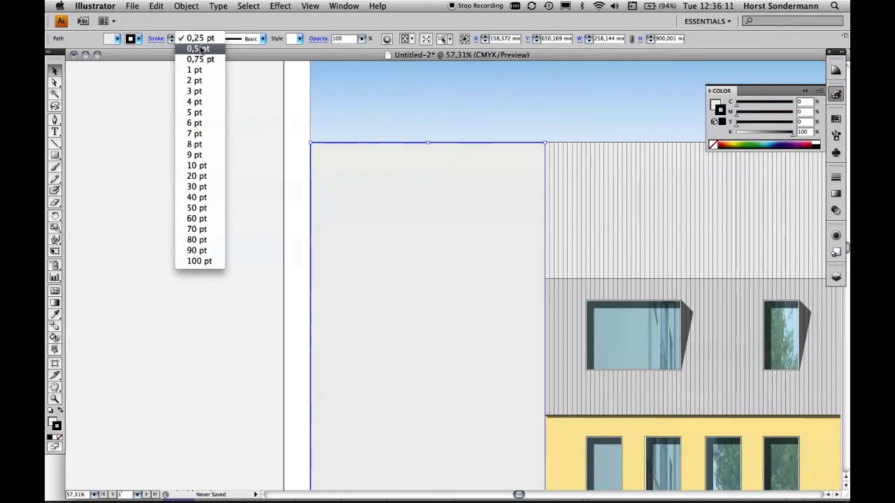
{"action": "left_click", "coordinate": [198, 48]}
{"action": "left_click", "coordinate": [244, 127]}
- Deselect and fit the whole artboard in the window
{"action": "left_click", "coordinate": [401, 186]}
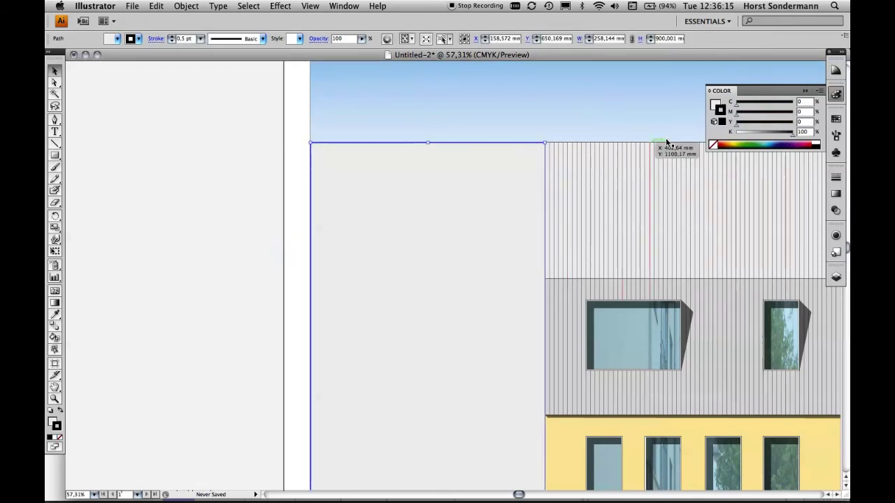
{"action": "left_click", "coordinate": [247, 174]}
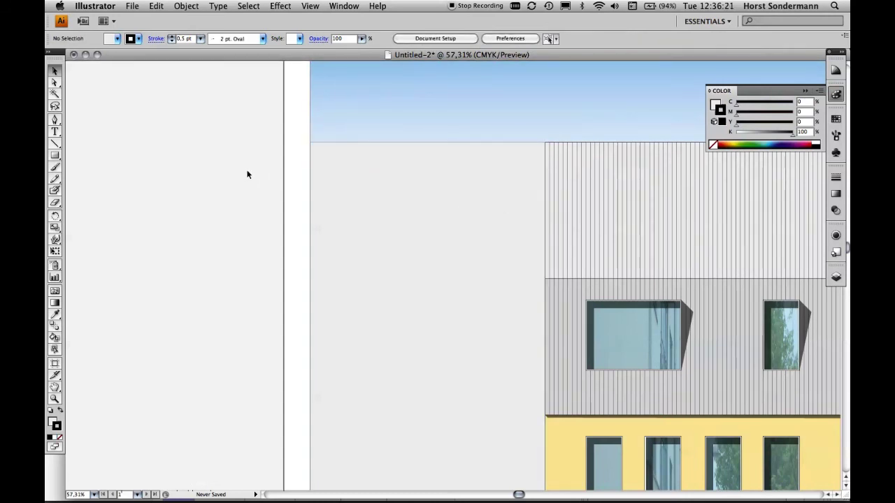
{"action": "key", "text": "super+0"}
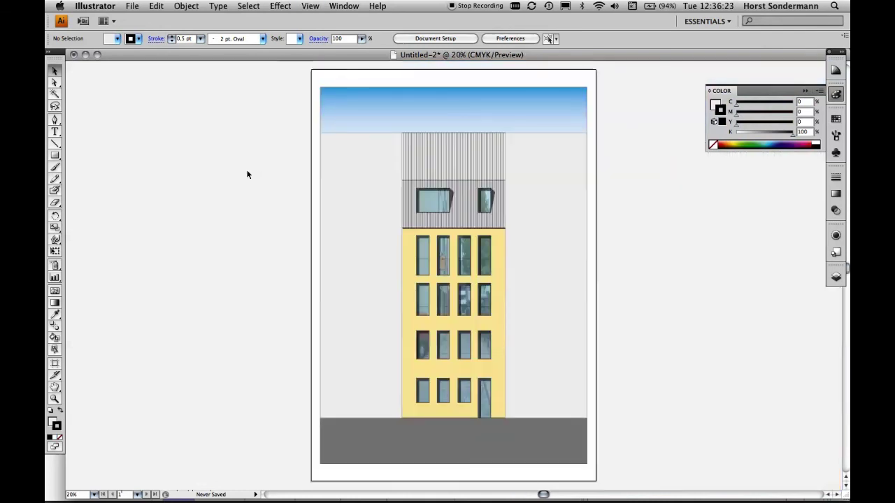